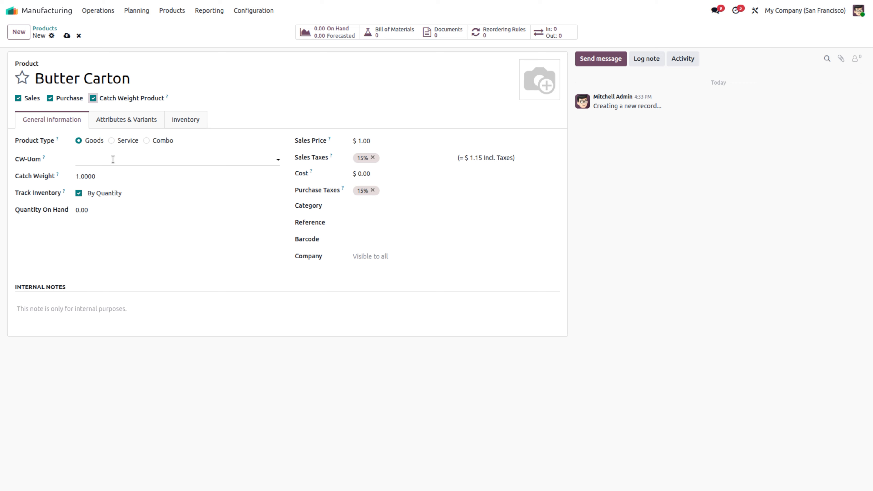
- Set the Butter Carton product's CW-Uom to kg and its catch weight to 0.5, and save the product
click(112, 159)
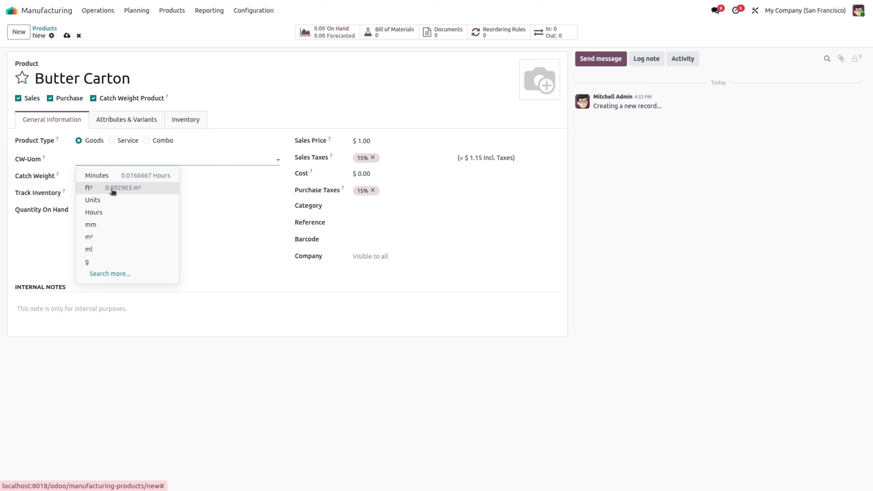
text(kg)
click(125, 172)
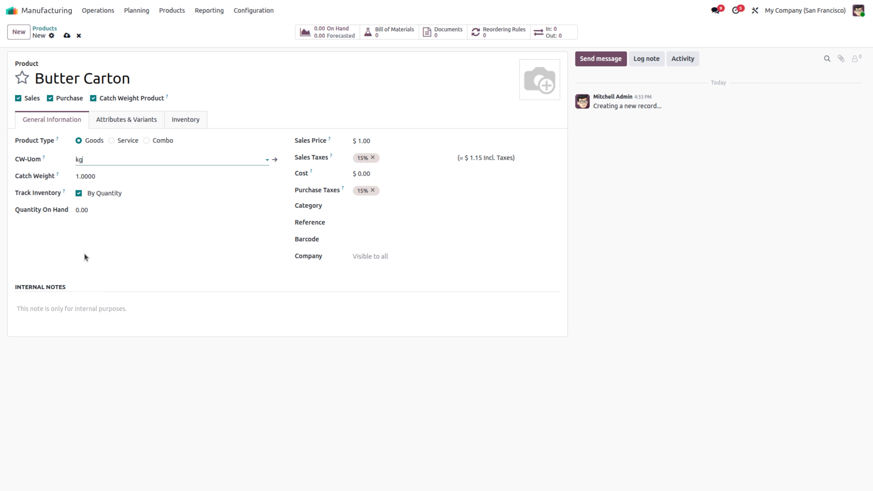
click(78, 176)
click(79, 176)
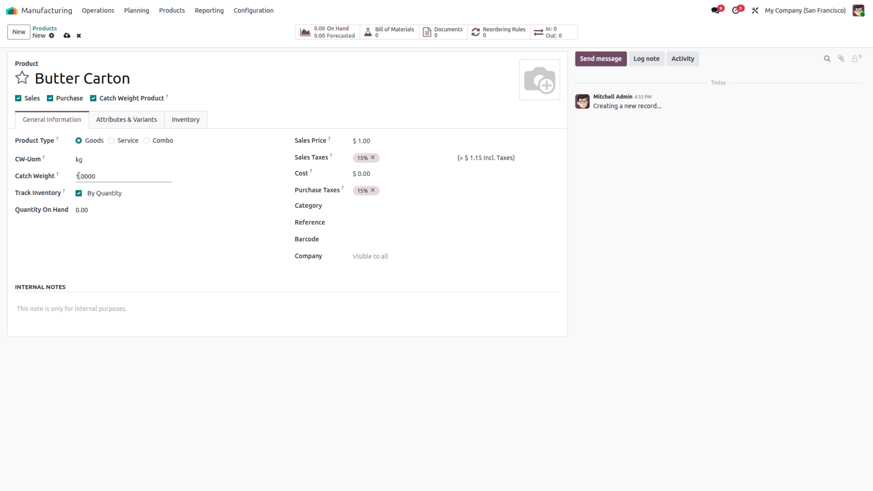
key(BackSpace)
text(0)
click(66, 36)
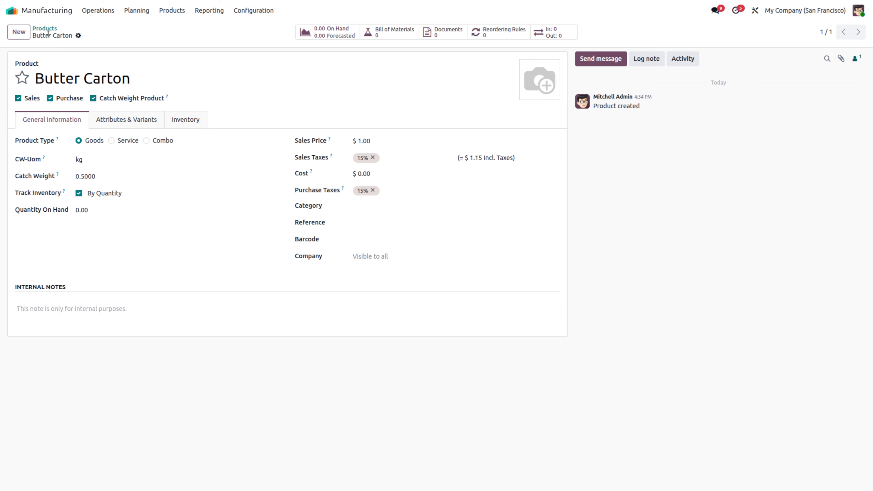
- Create a new bill of materials for Butter Carton with a quantity of 20
click(160, 13)
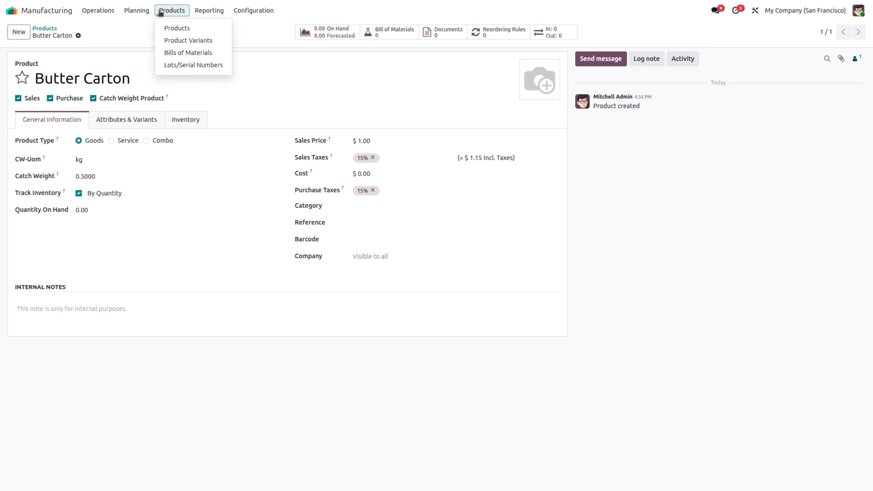
click(173, 51)
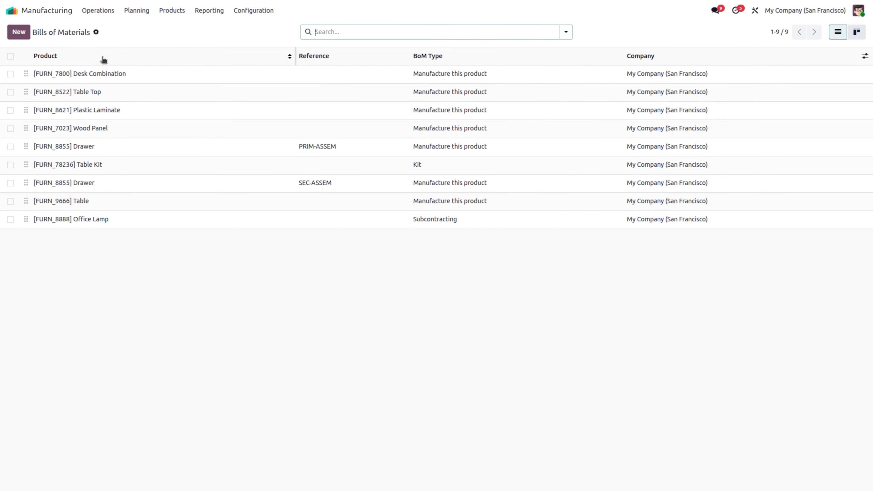
click(25, 38)
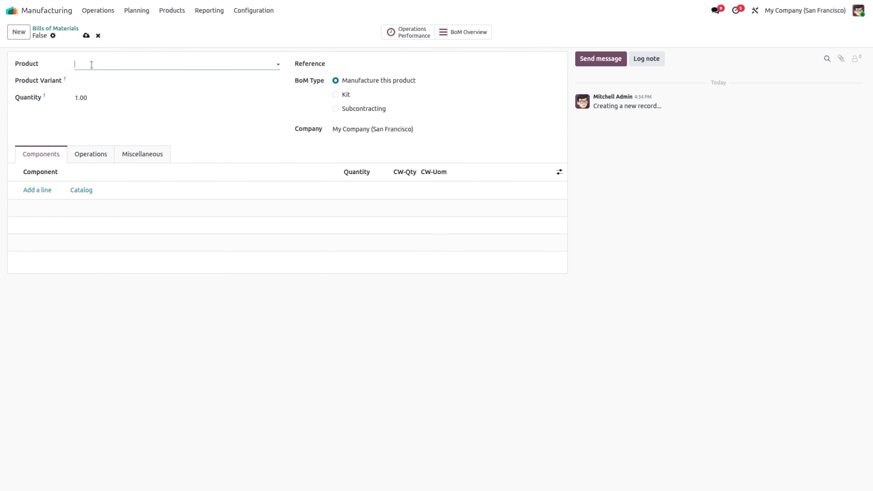
click(91, 65)
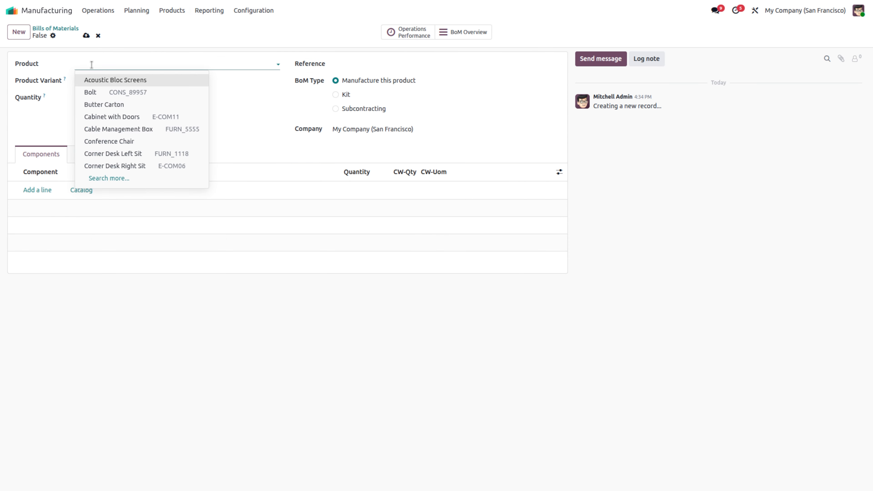
text(butt)
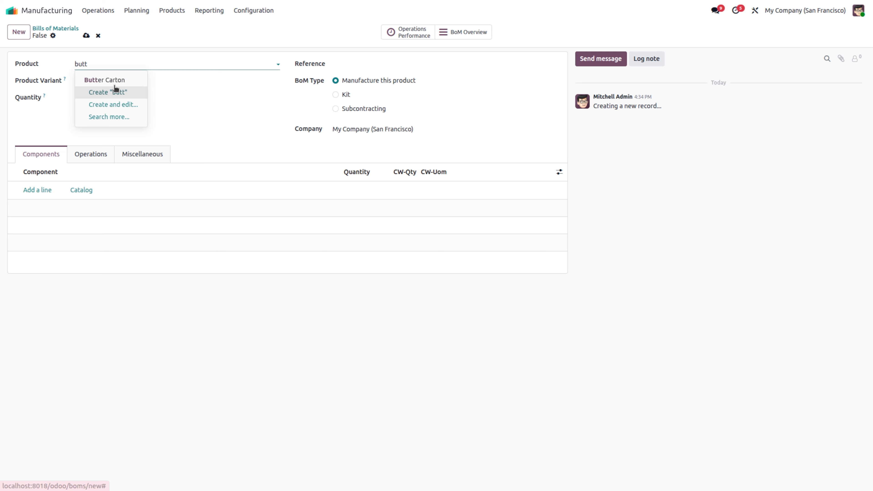
click(116, 82)
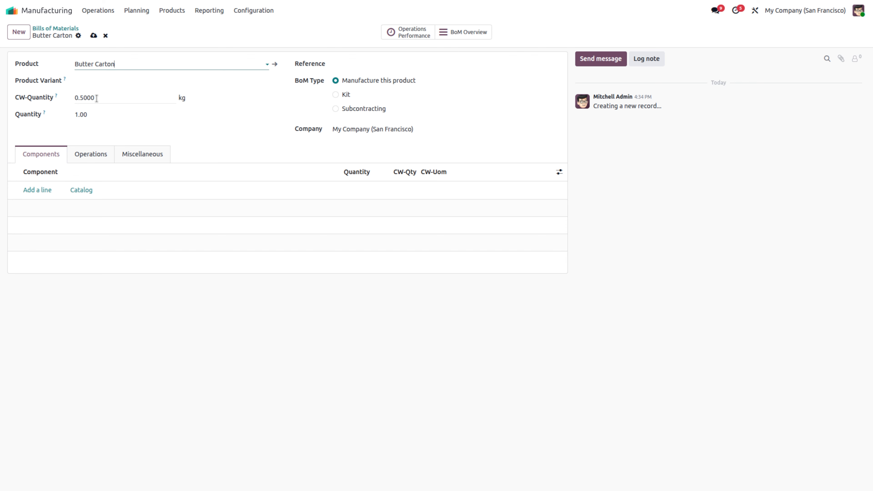
click(77, 114)
text(20)
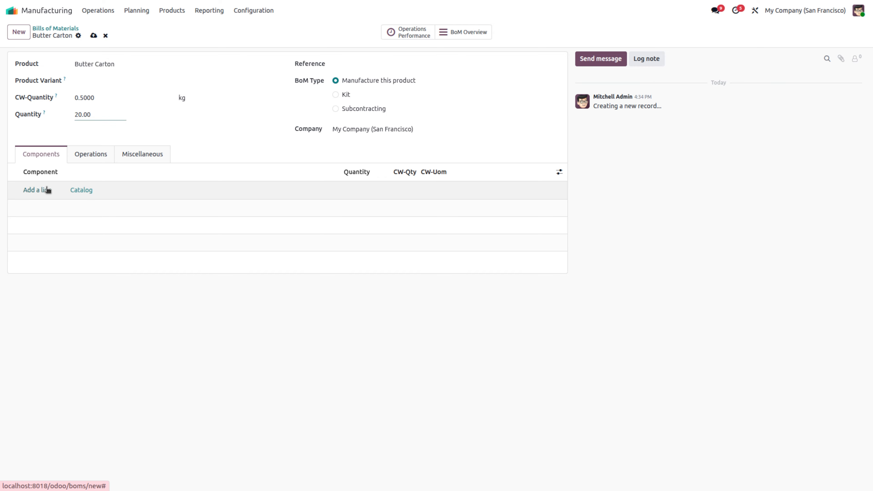
- Add Fresh Cream as a component of the Butter Carton bill of materials and save it
click(47, 190)
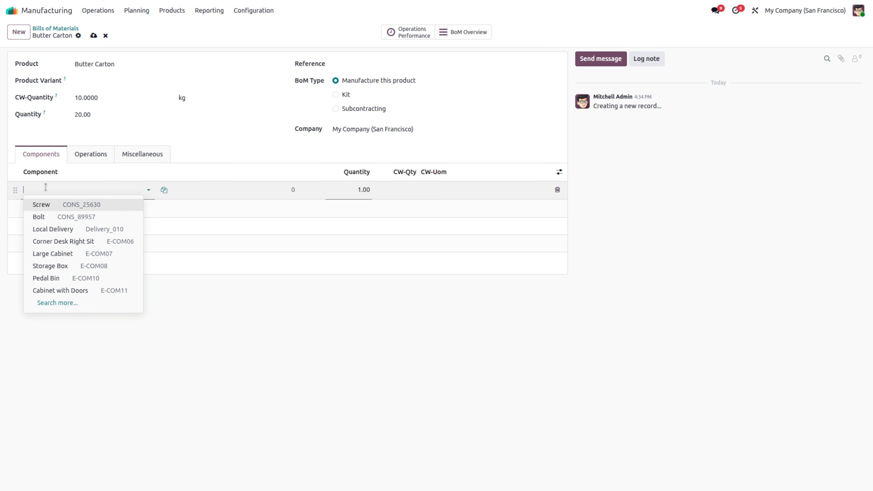
text(fresh)
click(51, 205)
click(93, 36)
- Create a new manufacturing order with Butter Carton as the product
click(98, 11)
click(109, 27)
click(19, 32)
click(175, 108)
text(butt)
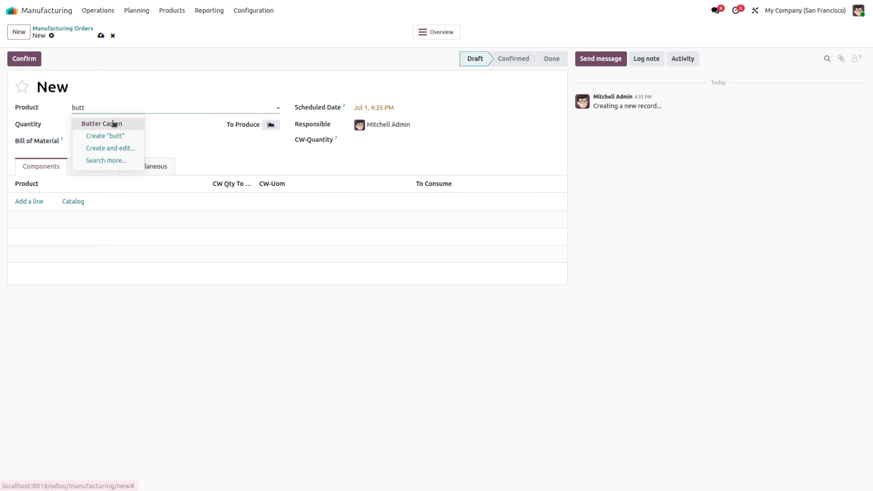
click(114, 123)
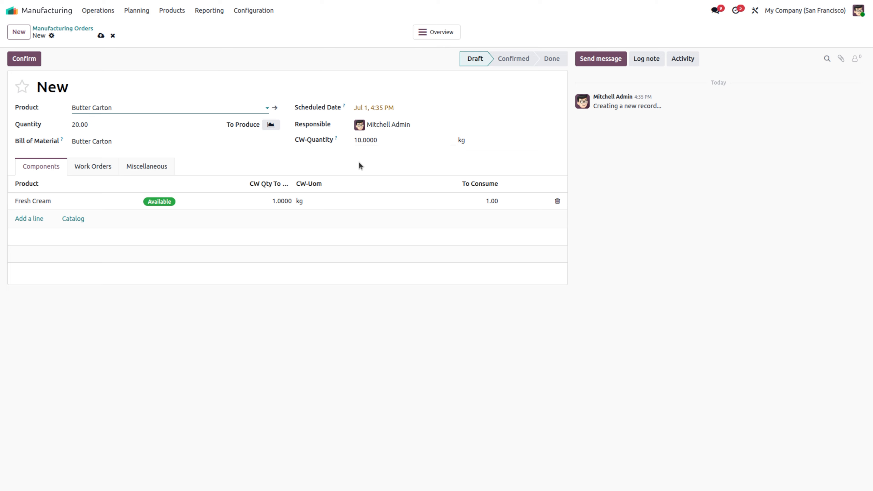
- Confirm the Butter Carton manufacturing order and produce its full quantity
click(24, 59)
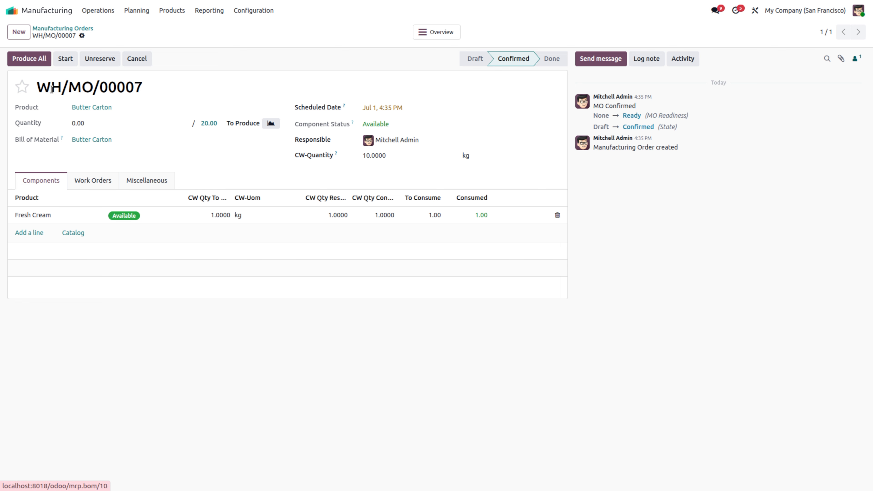
click(35, 59)
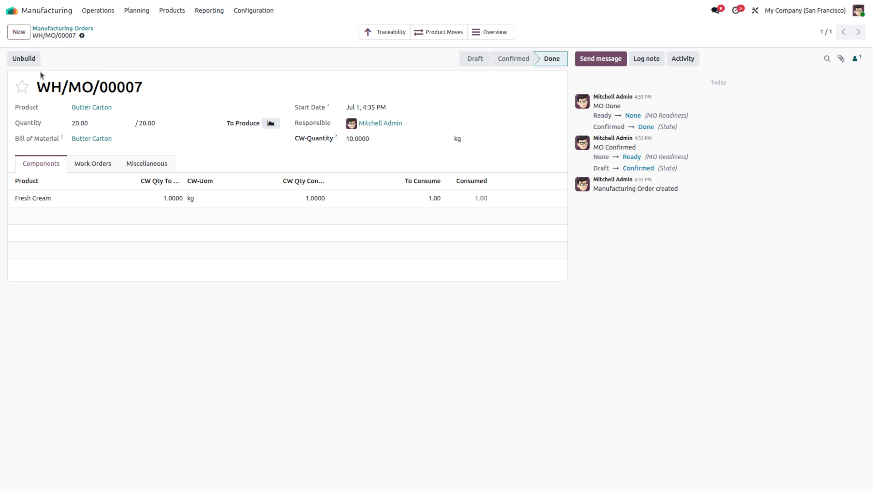
- Unbuild a quantity of 10 Butter Cartons from the completed manufacturing order
click(35, 60)
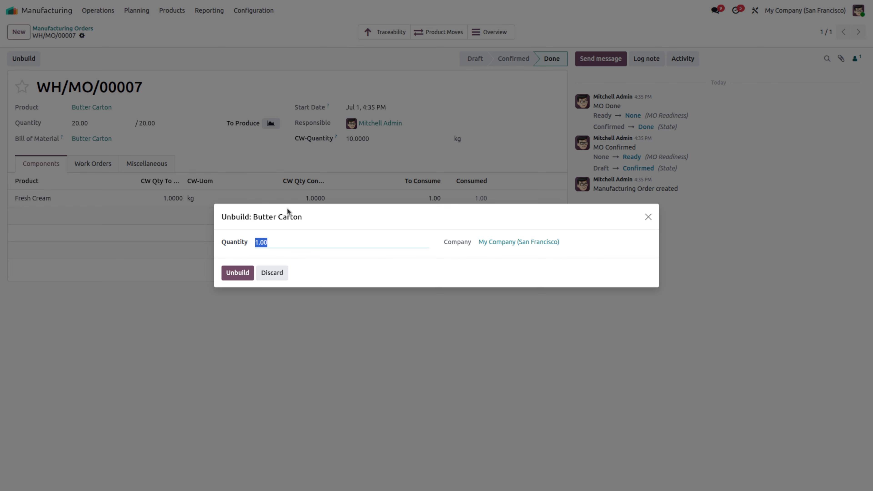
text(10)
click(238, 273)
- Examine the product moves of the Butter Carton unbuild order and return to the manufacturing order
click(359, 32)
click(121, 76)
click(437, 32)
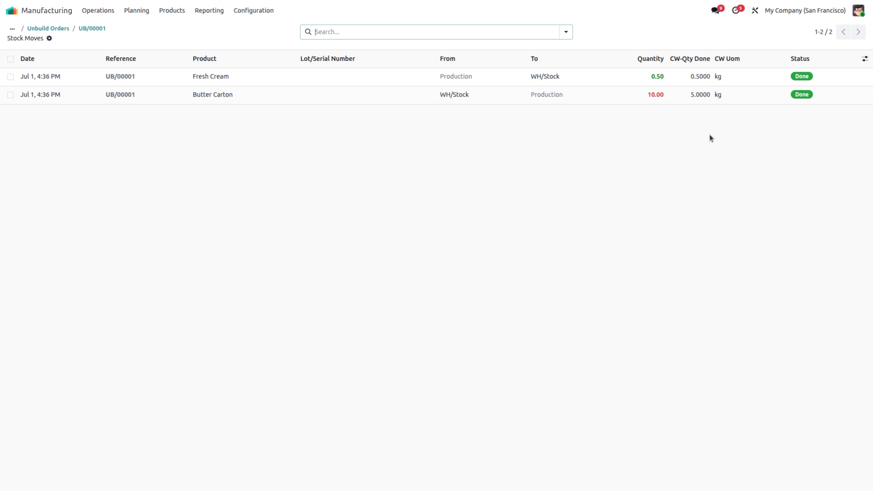
click(103, 30)
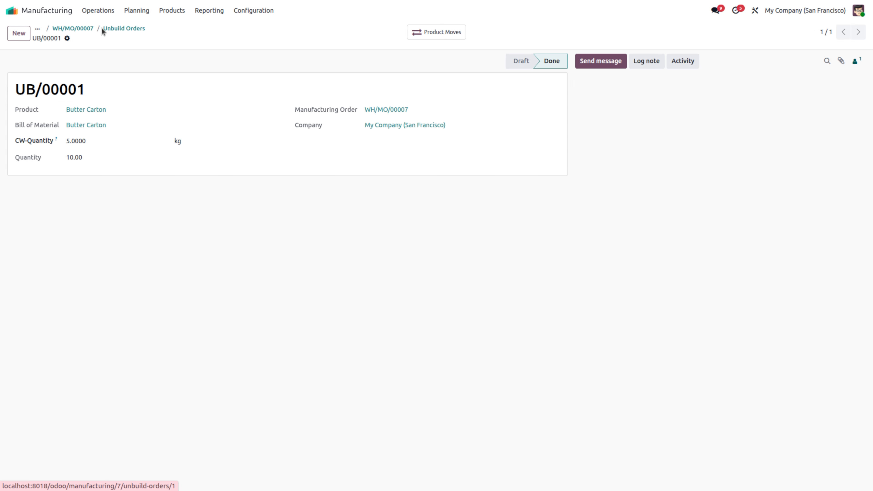
click(126, 29)
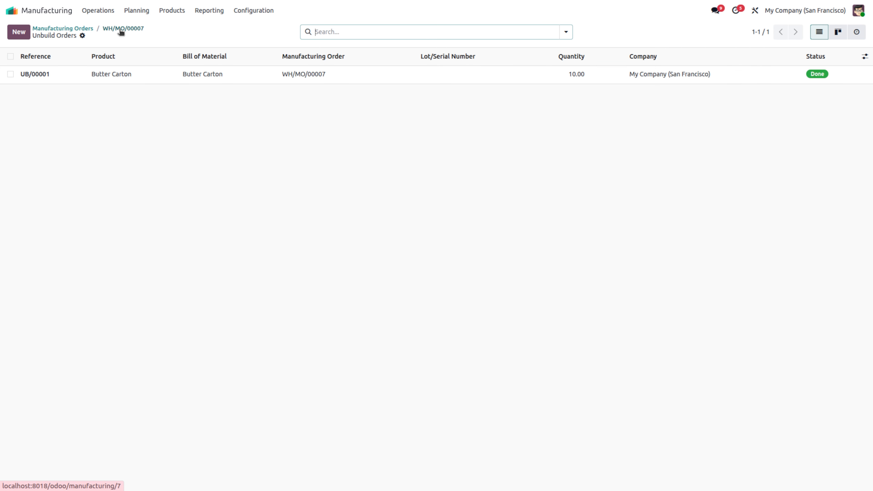
click(116, 29)
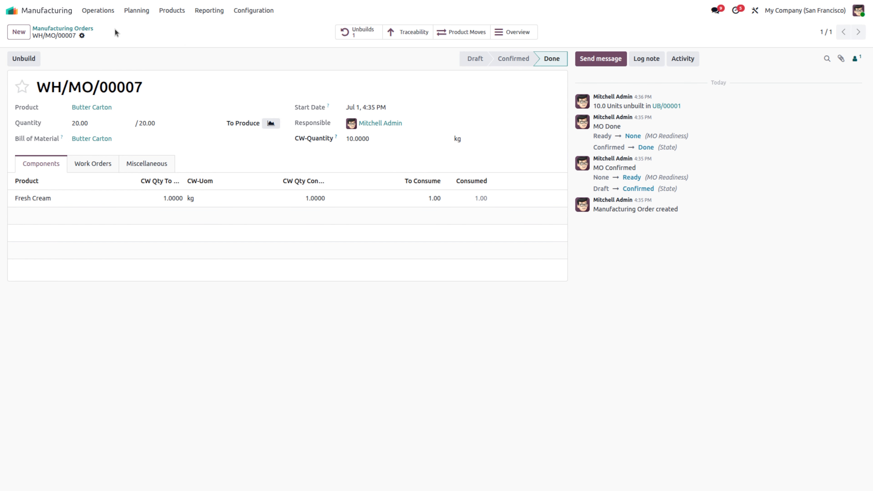